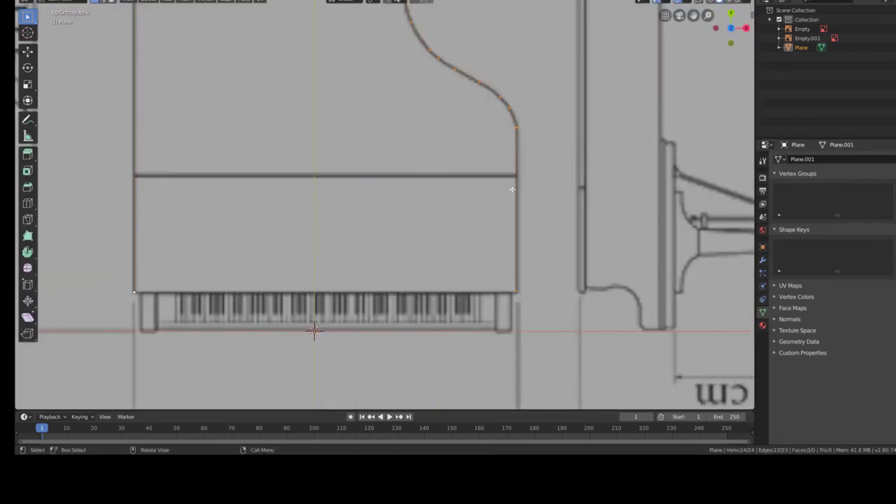
# Zoom in on the piano Frame to check its extruded, subdivided rim wall.
pyautogui.scroll(5, 470, 243)
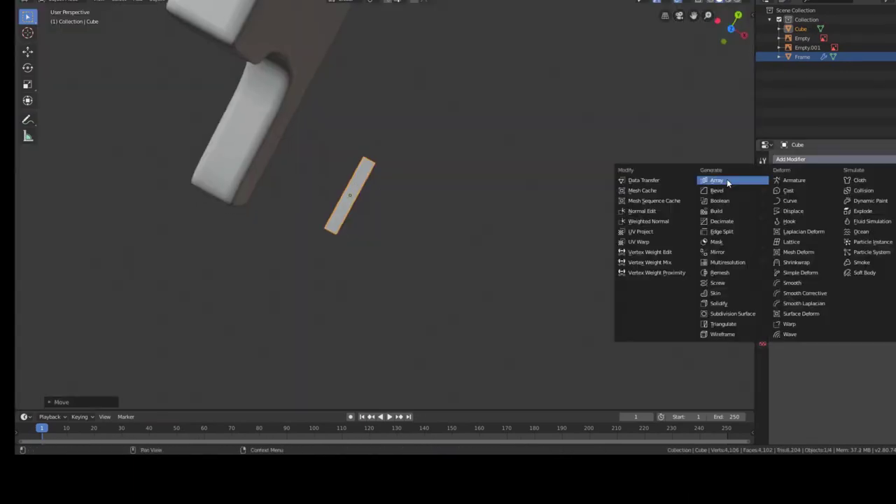
# Add an Array modifier to repeat the cube key across the keyboard reference.
pyautogui.click(727, 180)
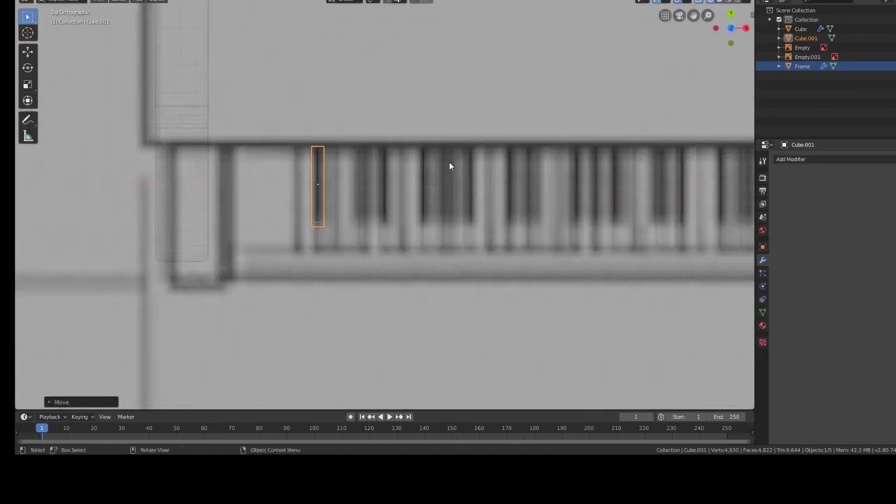
pyautogui.scroll(3, 363, 205)
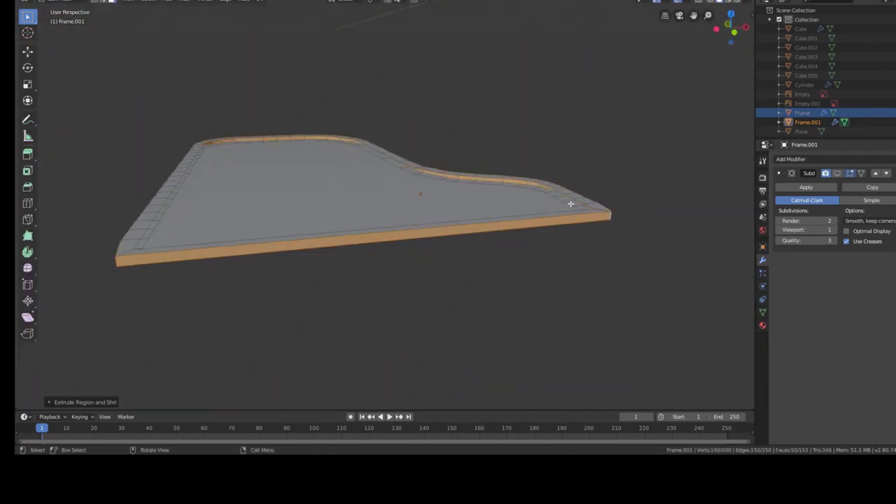
# Fill the duplicated rim outline with a face and shrink the plate to fit inside.
pyautogui.click(365, 230)
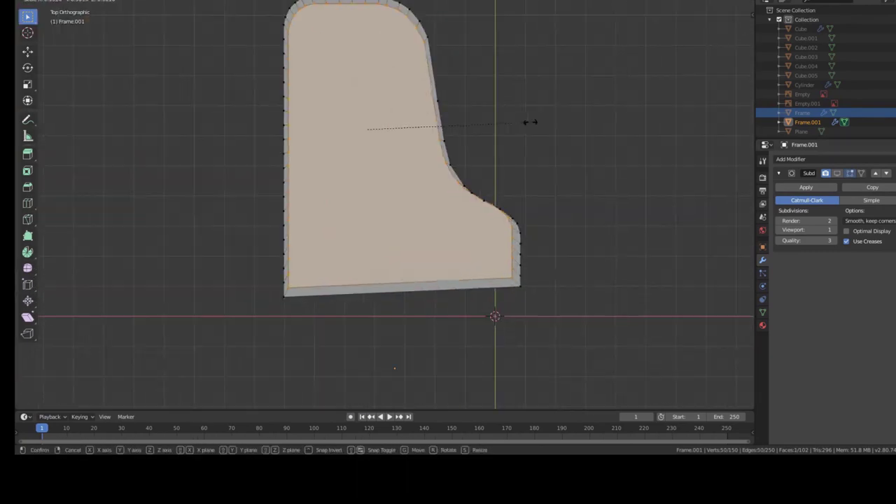
pyautogui.click(532, 116)
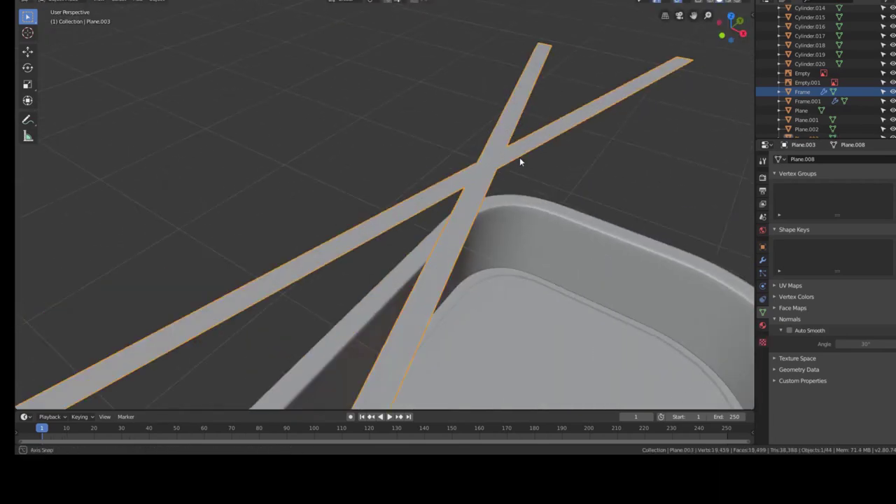
# Merge the brace strips' vertices at first and orbit to a top-down view.
pyautogui.press('m')
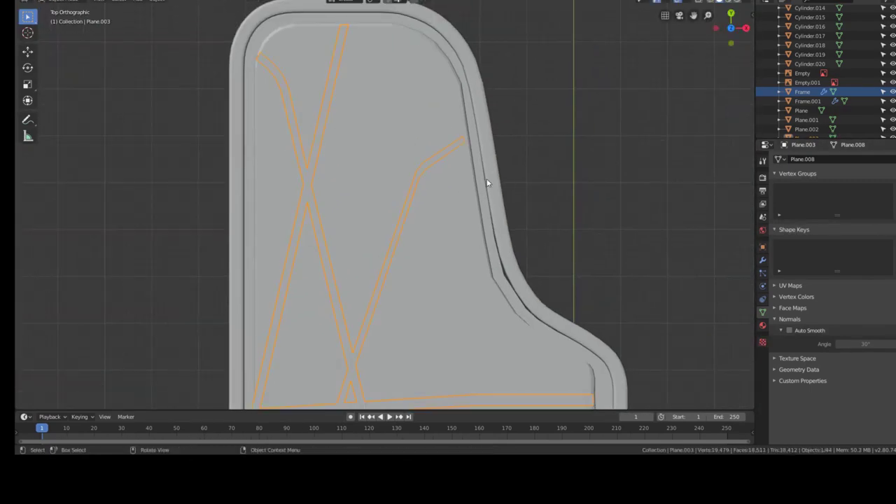
pyautogui.moveTo(581, 269); pyautogui.dragTo(616, 206, button='middle')
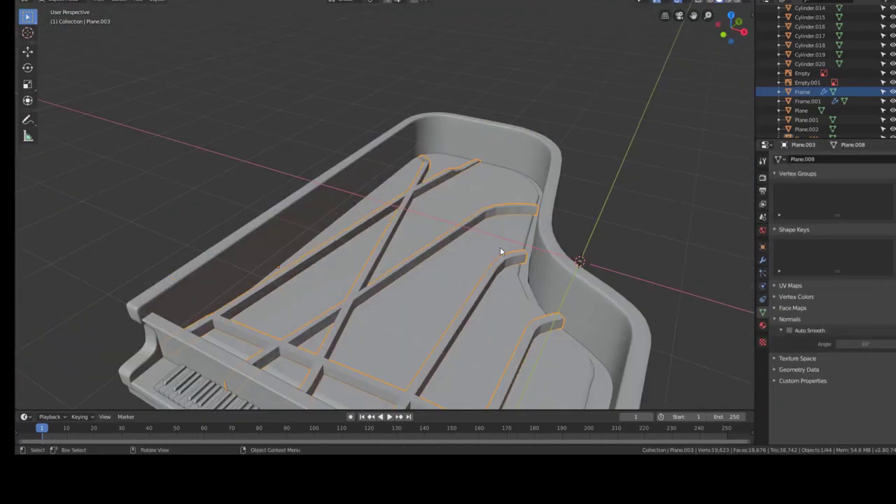
pyautogui.moveTo(500, 251); pyautogui.dragTo(582, 245, button='middle')
pyautogui.scroll(5, 582, 244)
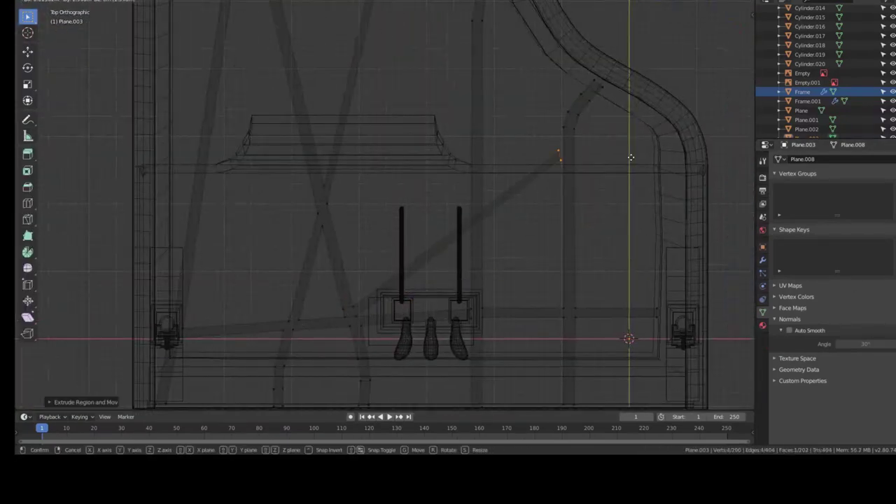
# Reposition the brace struts' end vertices in Edit Mode.
pyautogui.press('Tab')
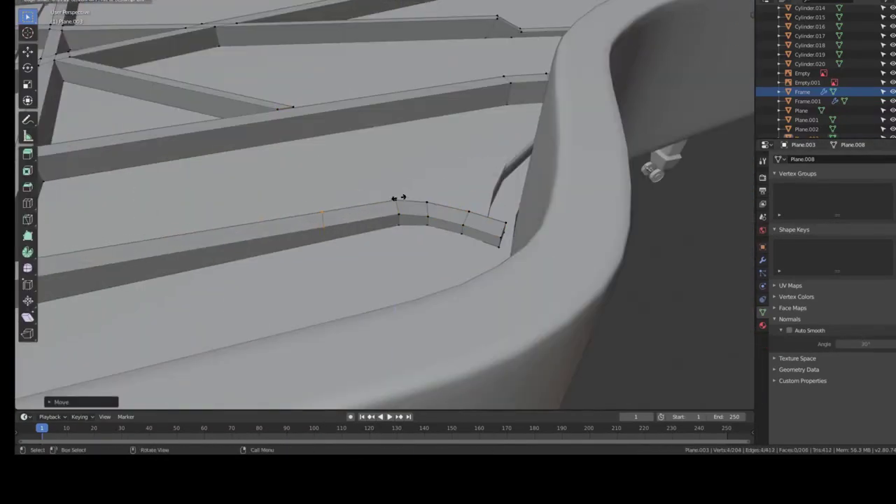
pyautogui.moveTo(623, 197); pyautogui.dragTo(521, 210, button='middle')
pyautogui.scroll(-2, 522, 211)
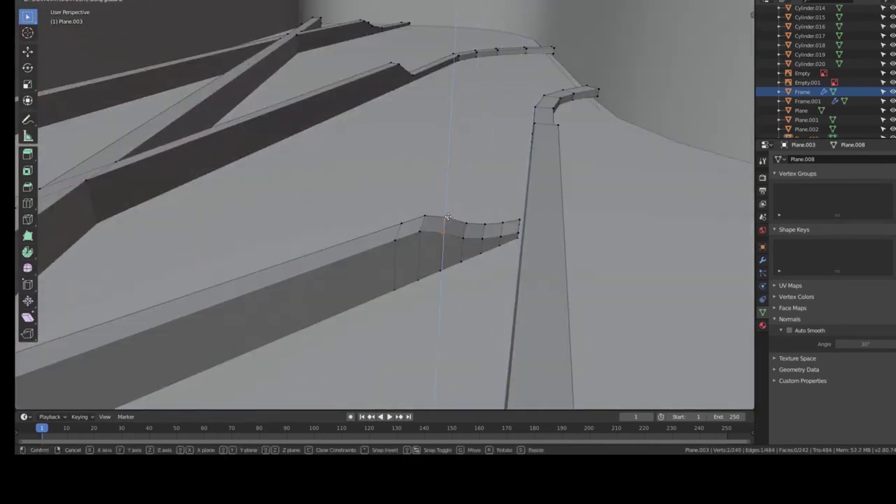
pyautogui.press('Tab')
pyautogui.scroll(-6, 525, 231)
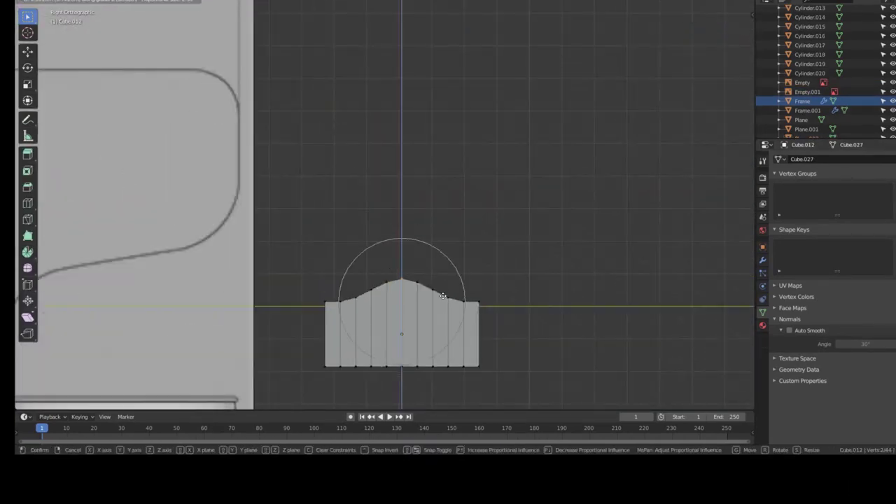
# Round the block's arched top, resize the new cylinder, and view the piano from above.
pyautogui.click(585, 295)
pyautogui.moveTo(584, 295); pyautogui.dragTo(578, 332, button='middle')
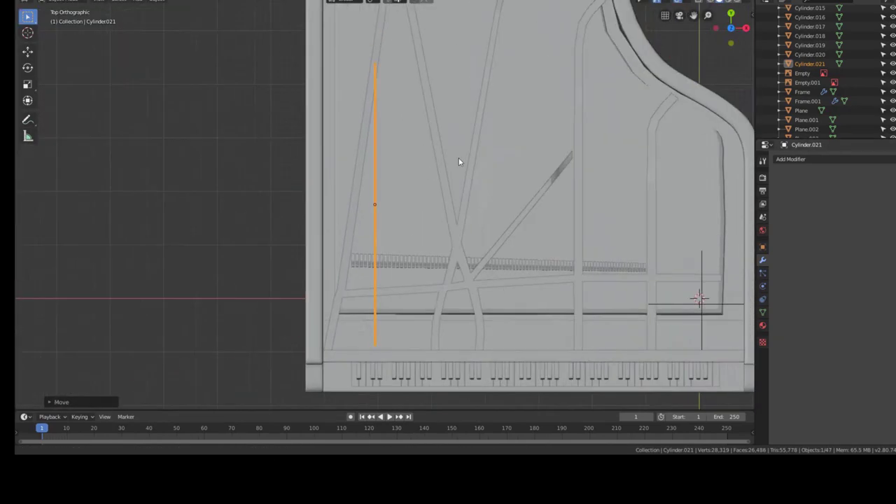
pyautogui.press('z')
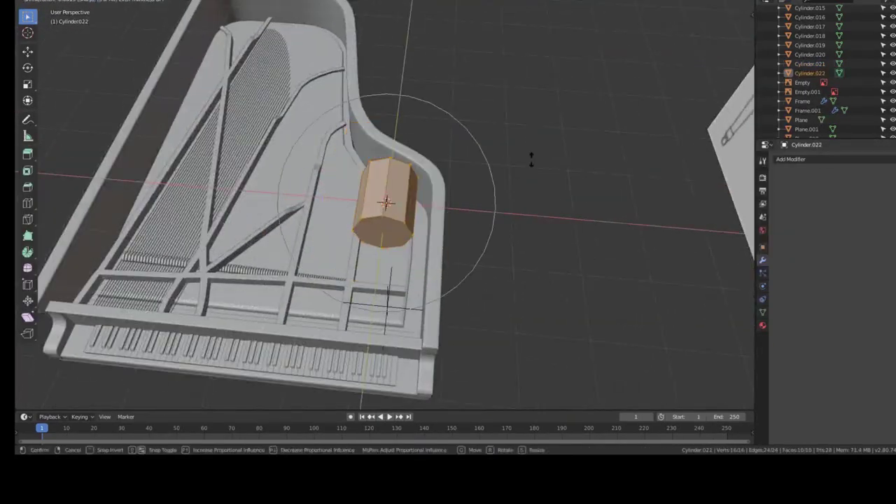
pyautogui.click(531, 159)
pyautogui.press('KP_7')
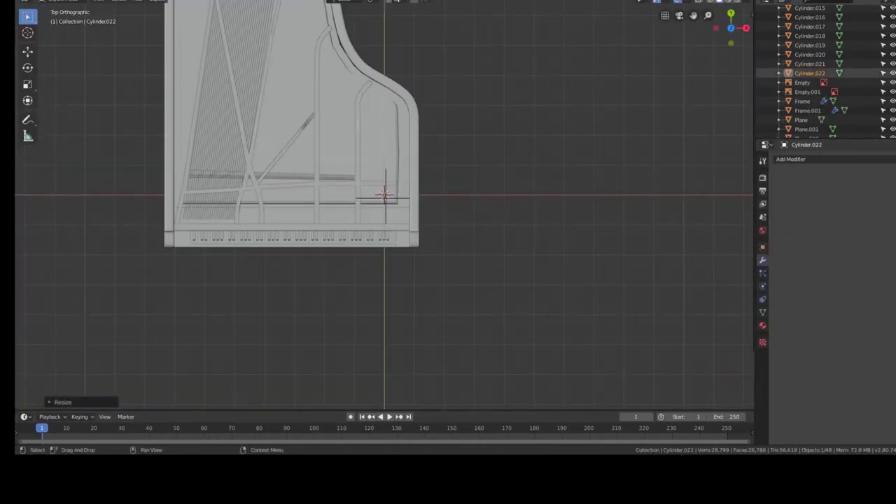
# Move the arrayed peg cylinders into place along the piano's pin block.
pyautogui.scroll(3, 330, 97)
pyautogui.press('g')
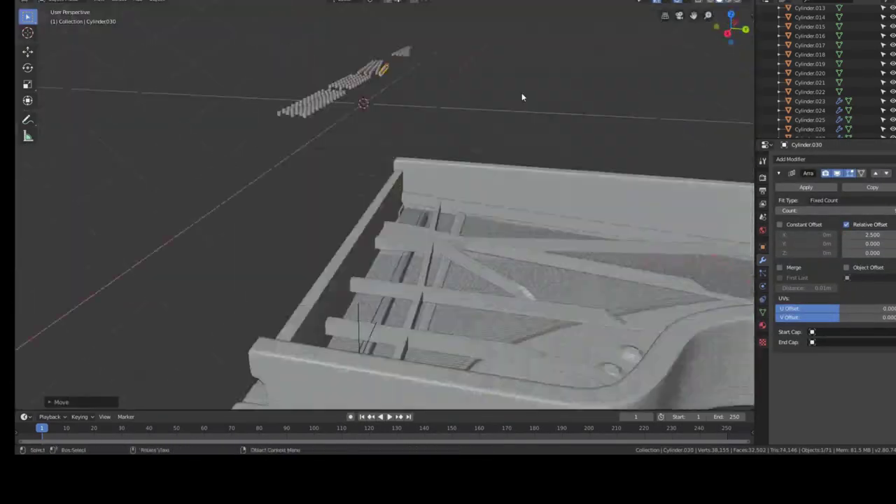
pyautogui.scroll(-3, 858, 83)
# Put the selected peg cylinders into a new collection named Pegs.
pyautogui.click(449, 109)
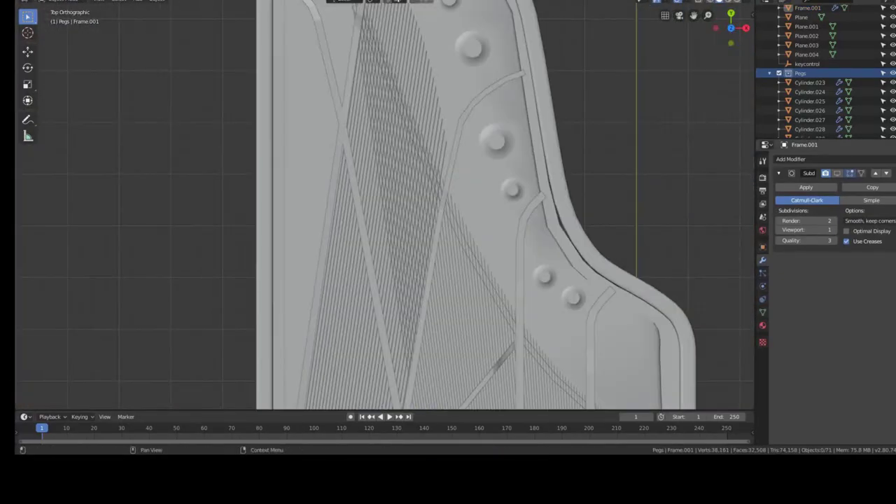
pyautogui.scroll(-3, 384, 205)
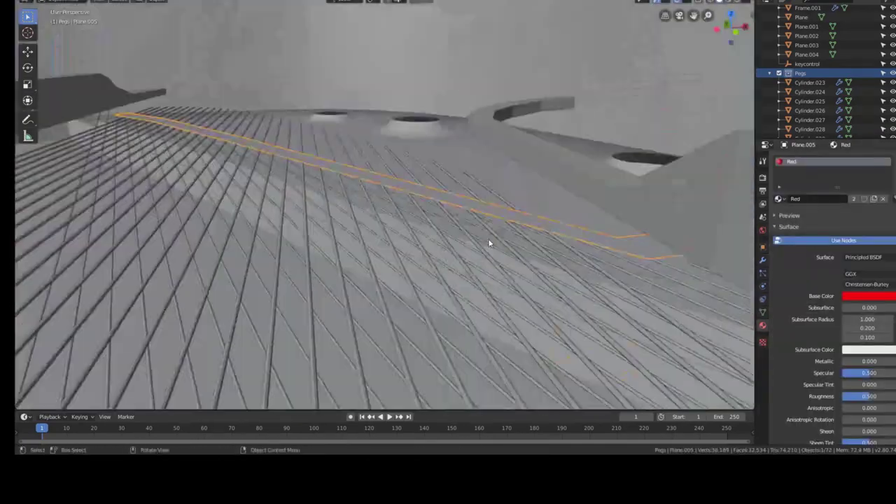
# View the piano strings from directly above and zoom in.
pyautogui.press('KP_7')
pyautogui.scroll(5, 490, 244)
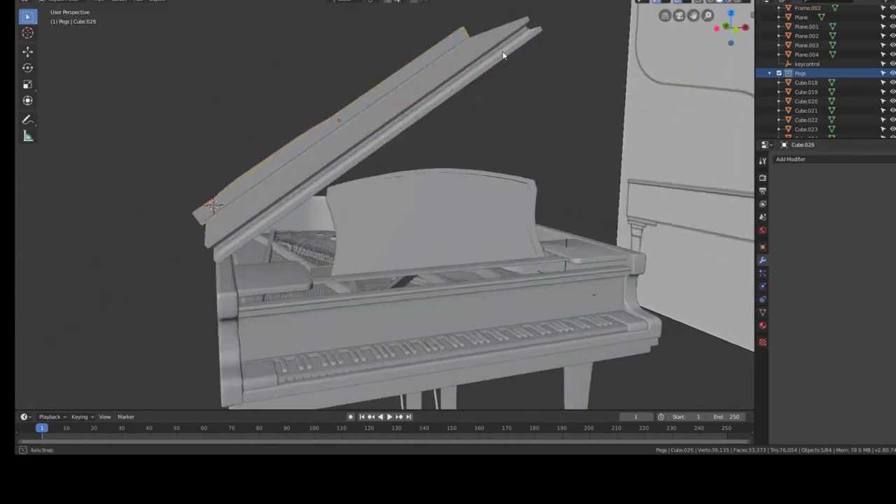
# View the piano straight on from the front.
pyautogui.press('KP_1')
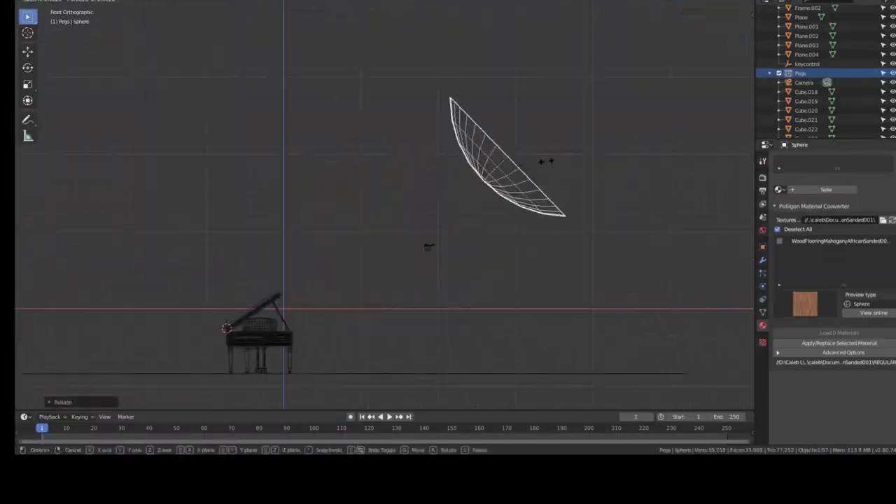
# Preview the lit piano scene in rendered viewport shading.
pyautogui.click(481, 203)
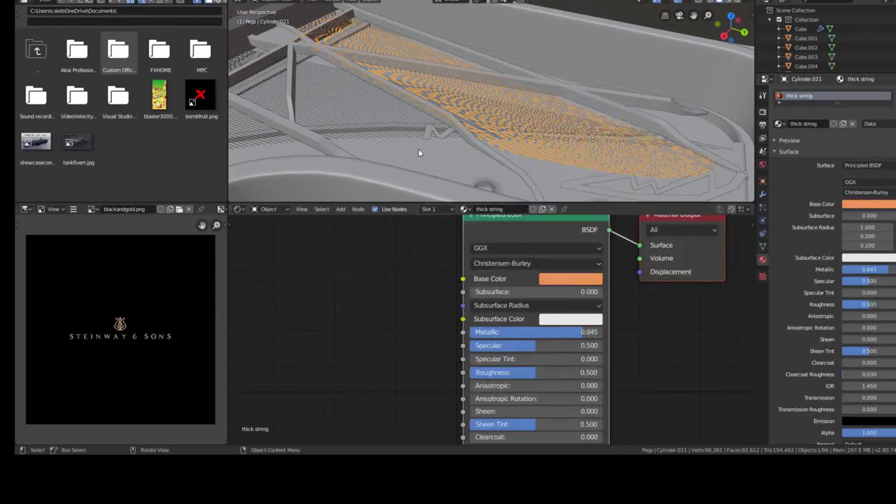
# Render a test image with F12, then orbit the camera to reframe the piano and bench.
pyautogui.press('F12')
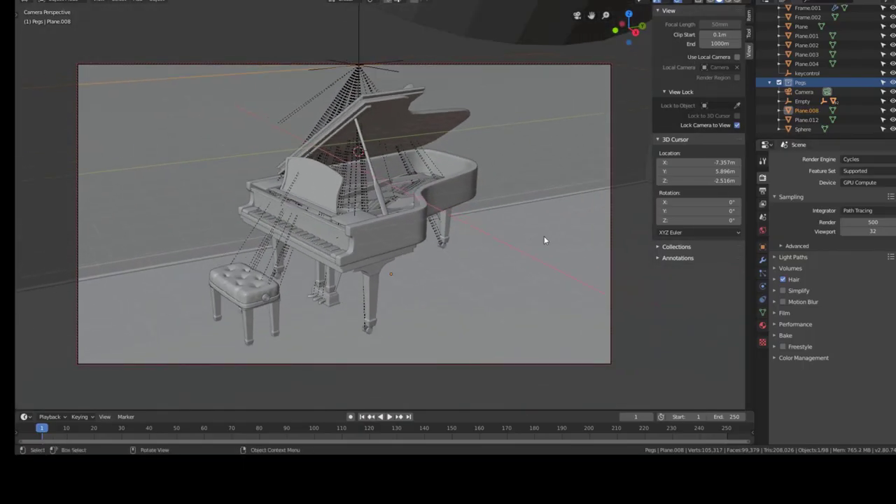
pyautogui.moveTo(544, 236); pyautogui.dragTo(367, 203, button='middle')
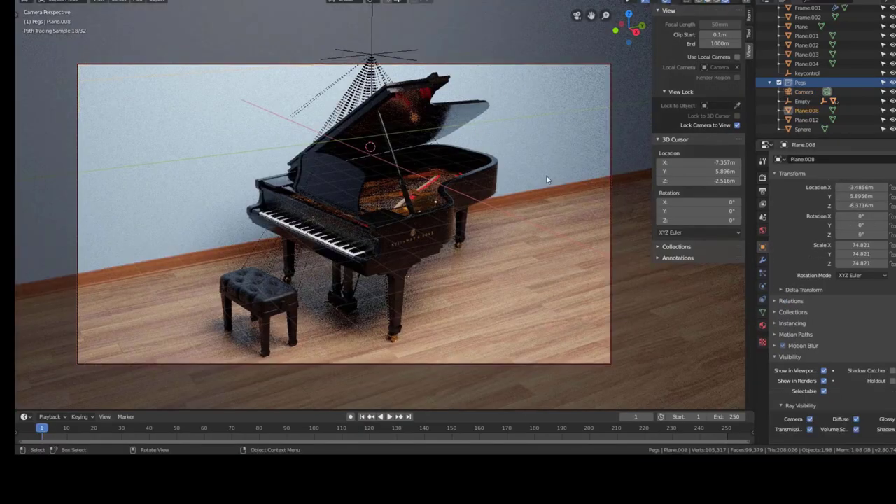
# Hide the N sidebar so the camera view of the piano fills the viewport.
pyautogui.press('n')
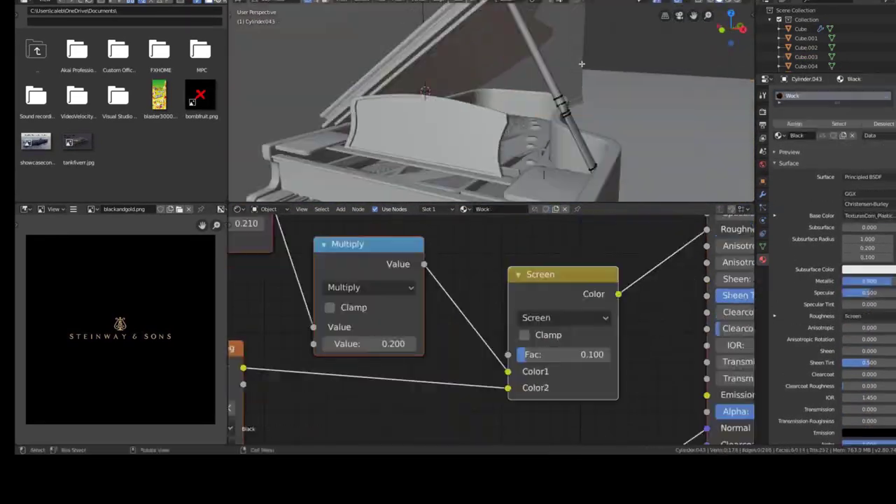
# Start the final Cycles render of the glossy black piano and bench with F12.
pyautogui.press('F12')
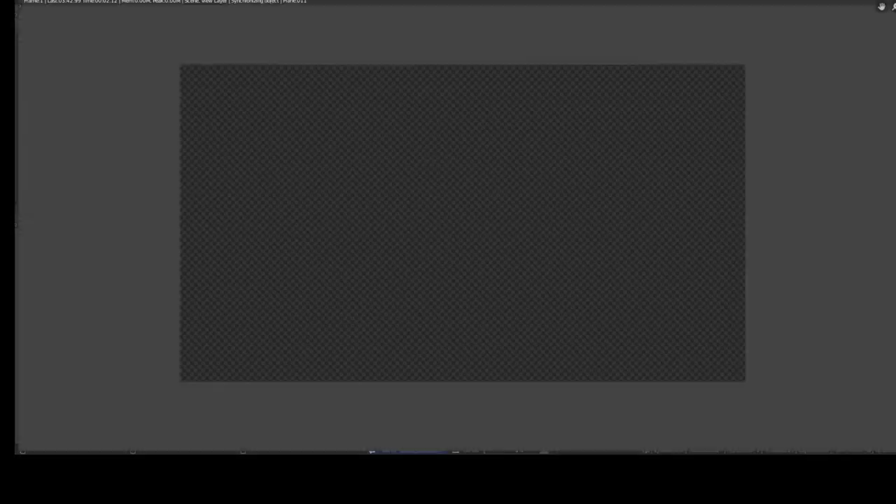